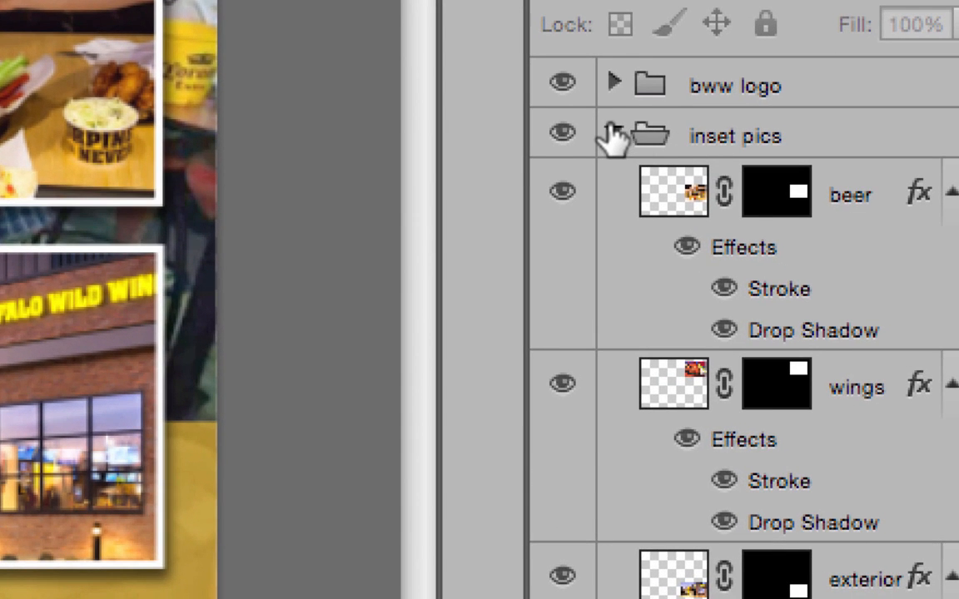
Step: Separate the Outer Glow of the icon layer in the bww logo group into its own layer and hide the icon layer
left_click(612, 136)
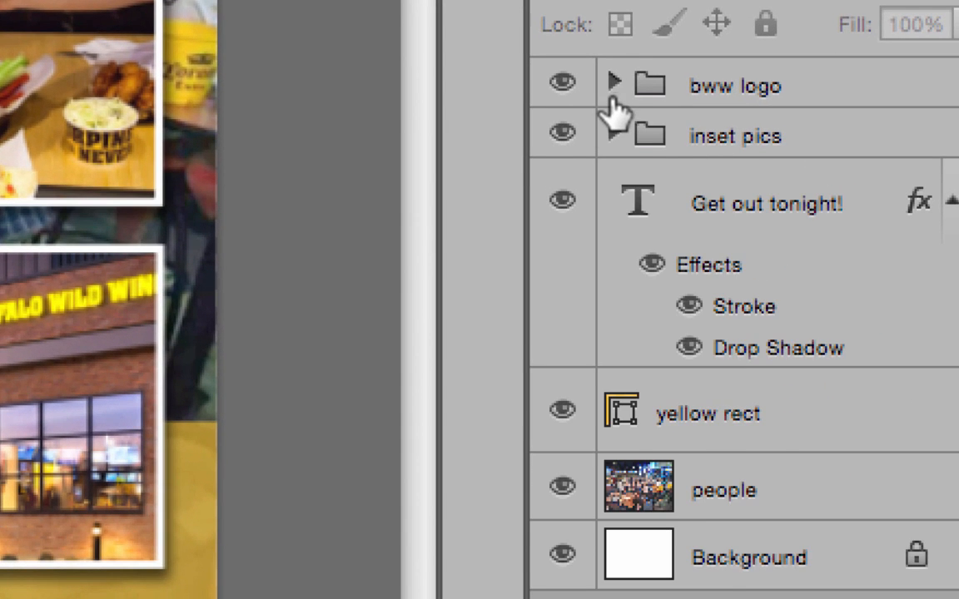
left_click(615, 85)
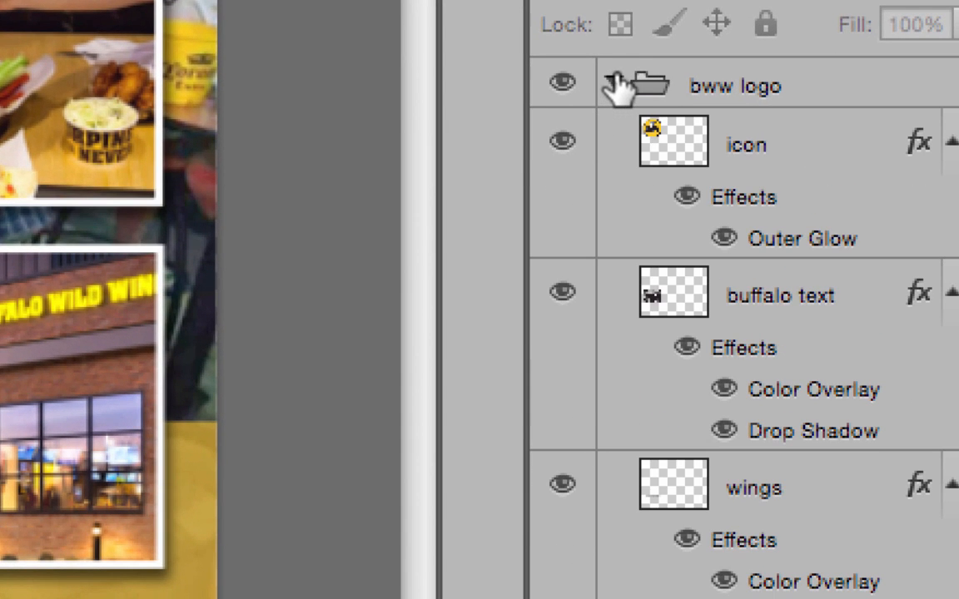
left_click(564, 143)
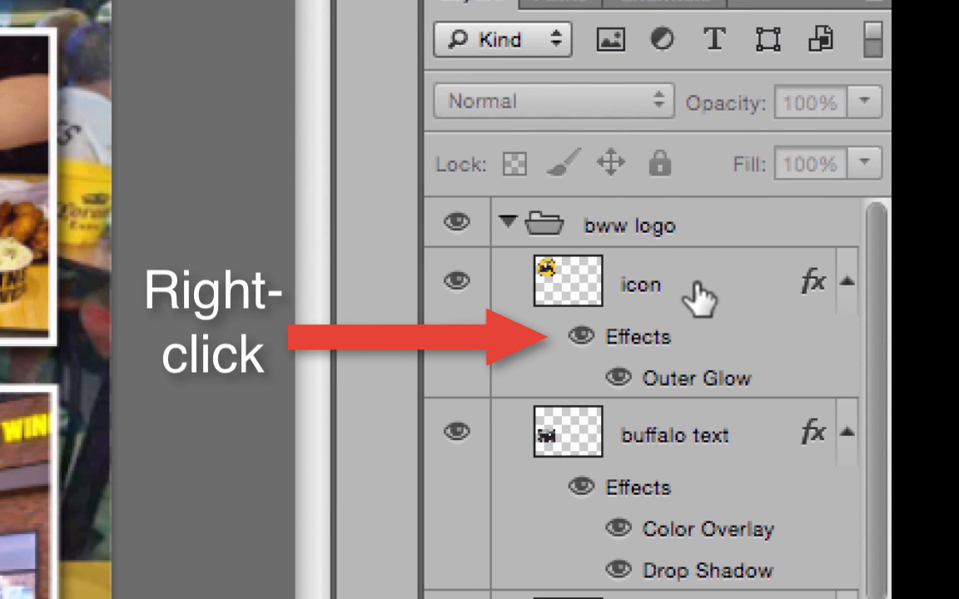
left_click(698, 298)
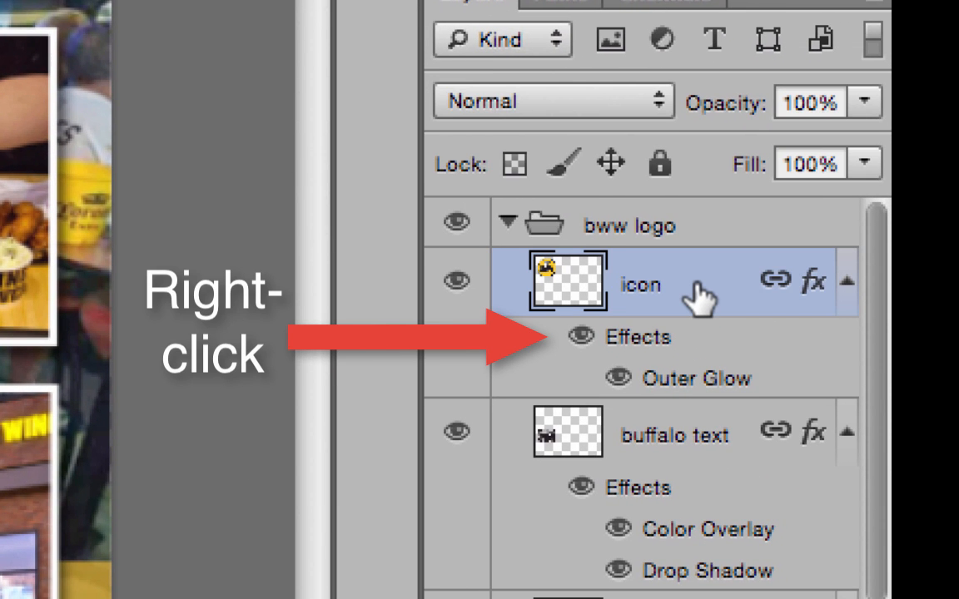
right_click(718, 349)
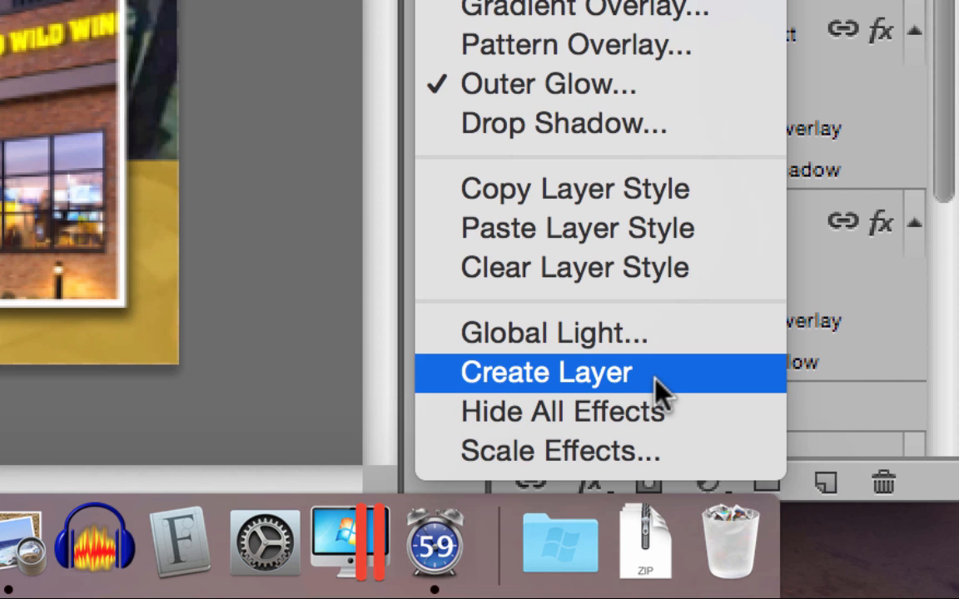
left_click(657, 390)
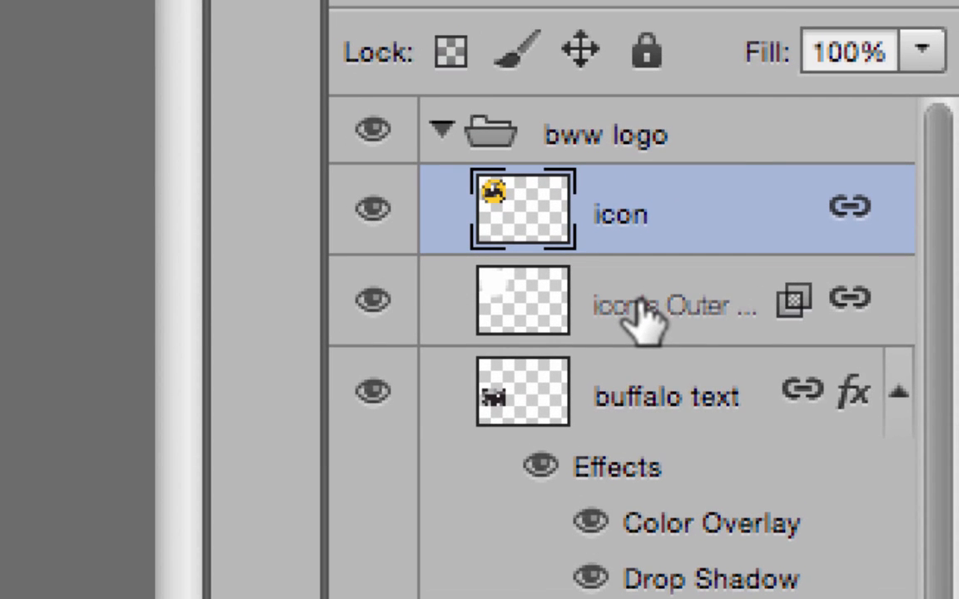
left_click(371, 214)
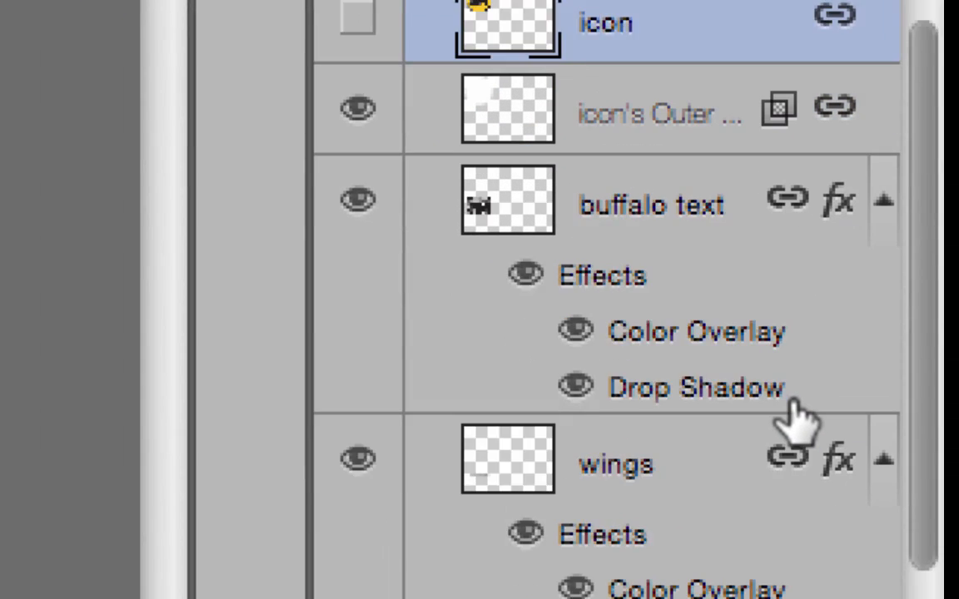
Step: Convert the buffalo text layer's Color Overlay and Drop Shadow effects into separate layers
scroll(792, 403, "down", 2)
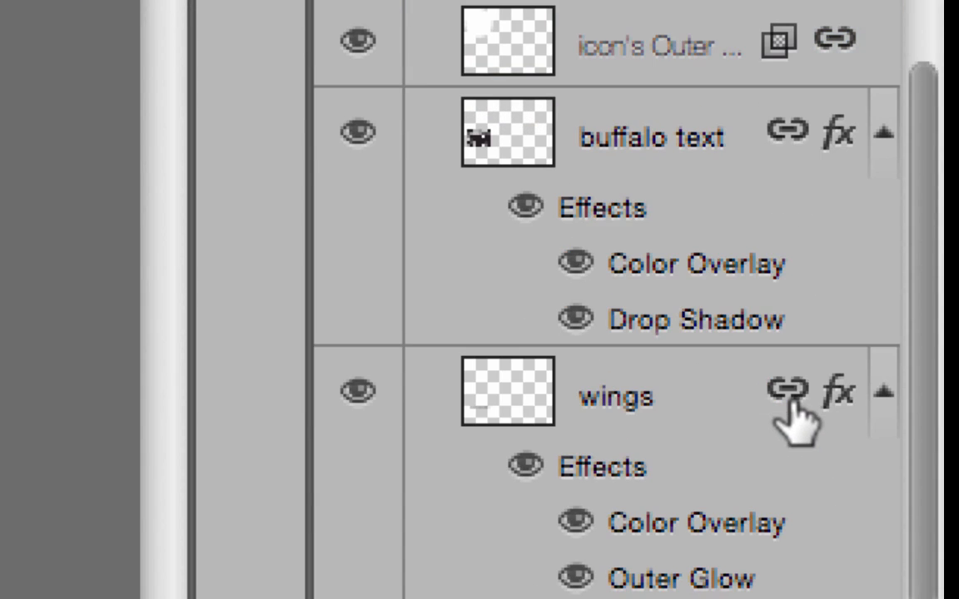
left_click(691, 150)
right_click(691, 149)
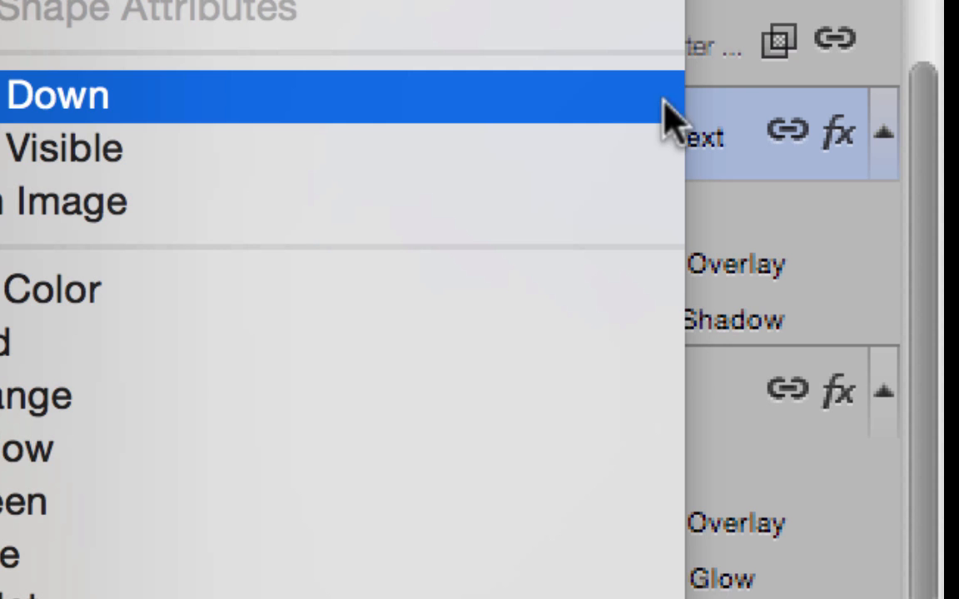
left_click(831, 253)
right_click(795, 238)
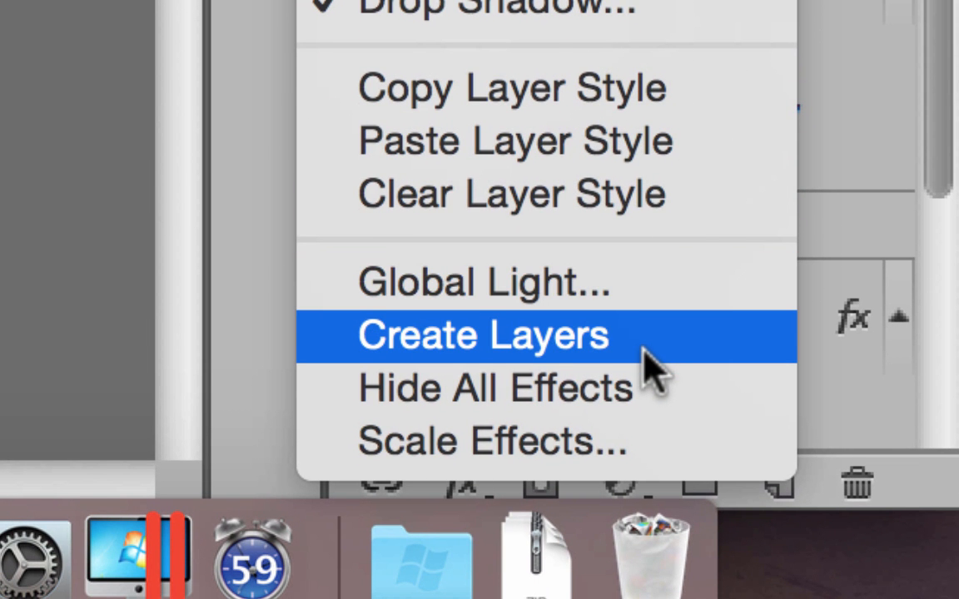
left_click(642, 349)
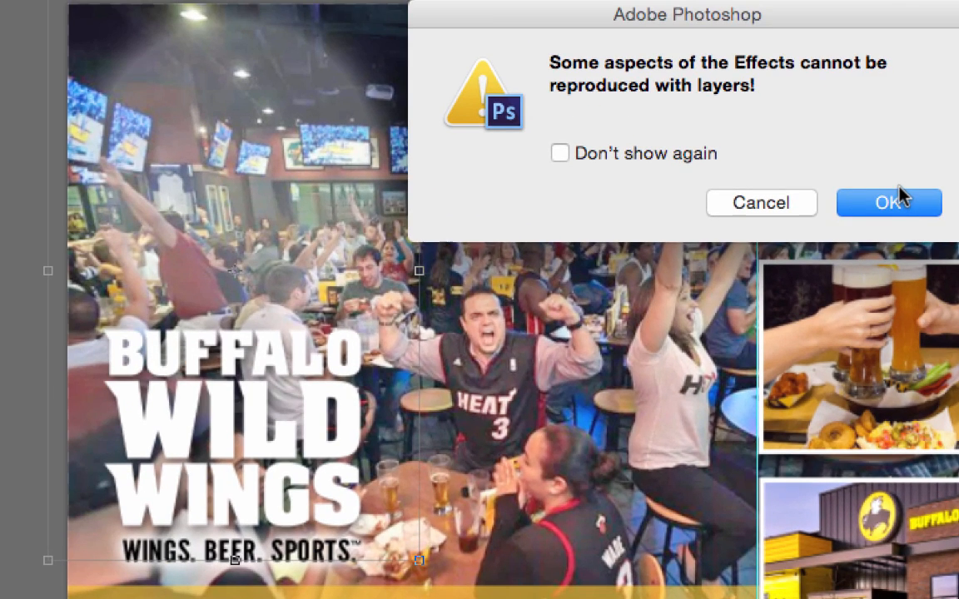
left_click(899, 200)
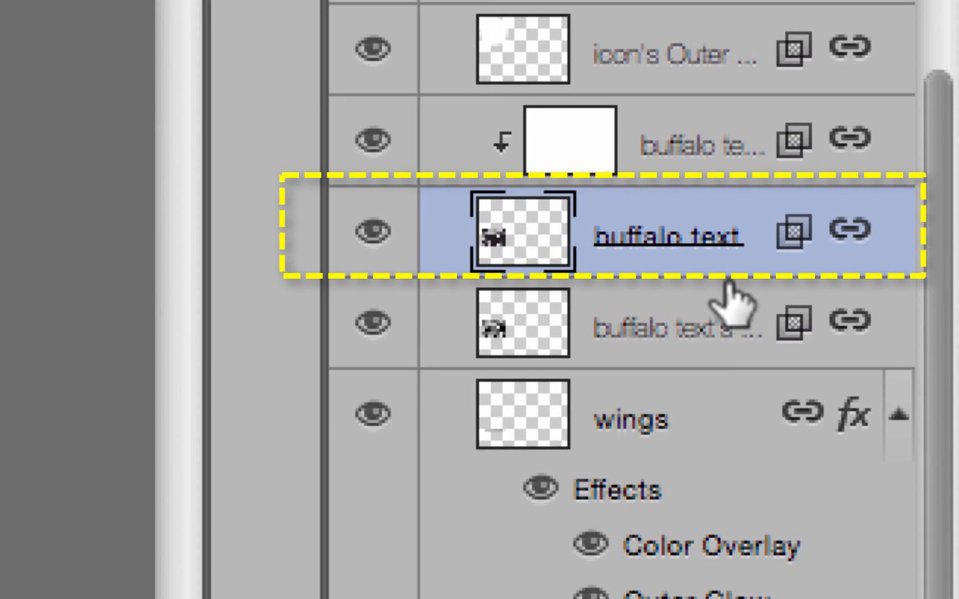
Step: Convert the Color Overlay and Outer Glow effects of the logo's wings layer into separate layers
left_click(689, 429)
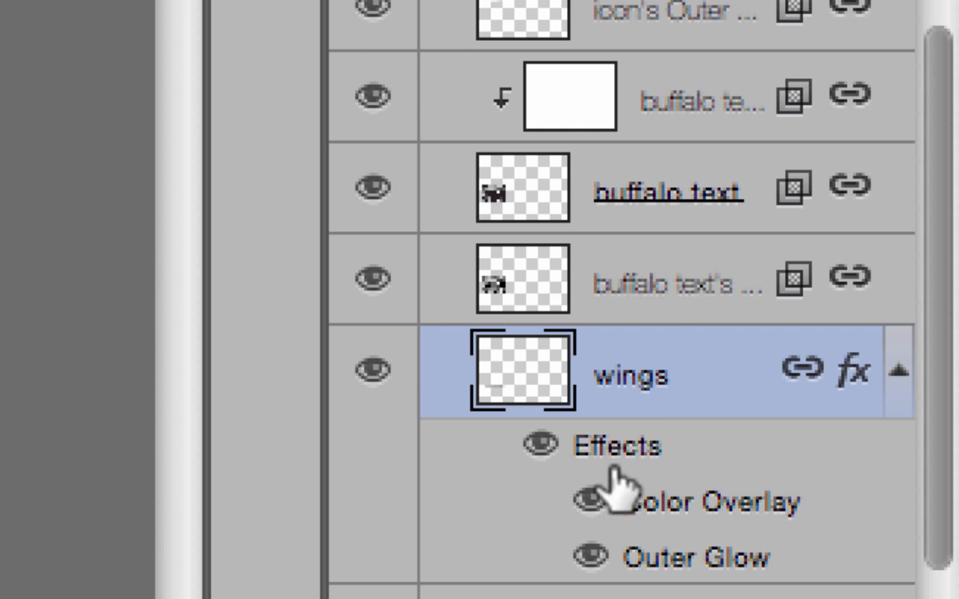
right_click(808, 491)
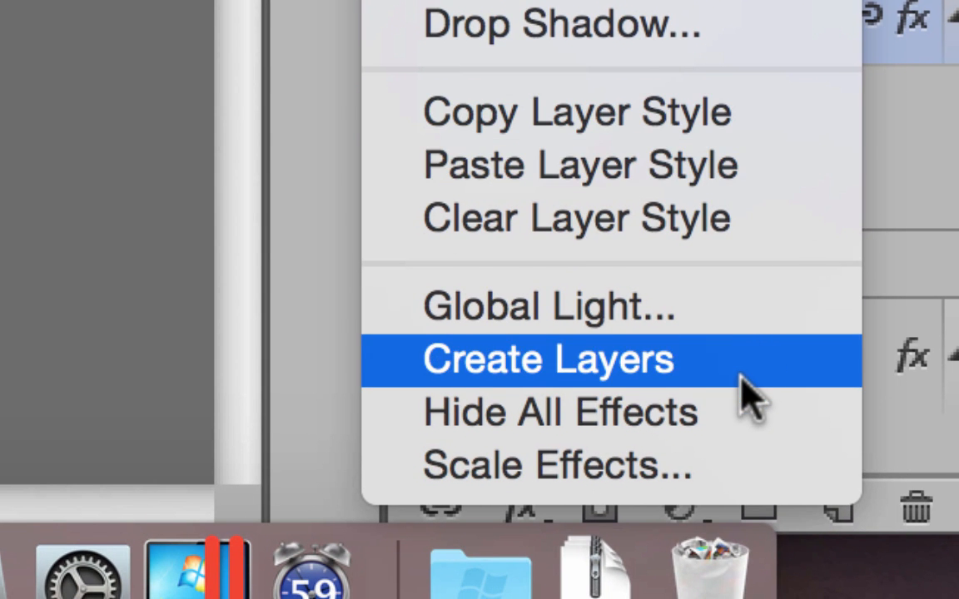
left_click(740, 389)
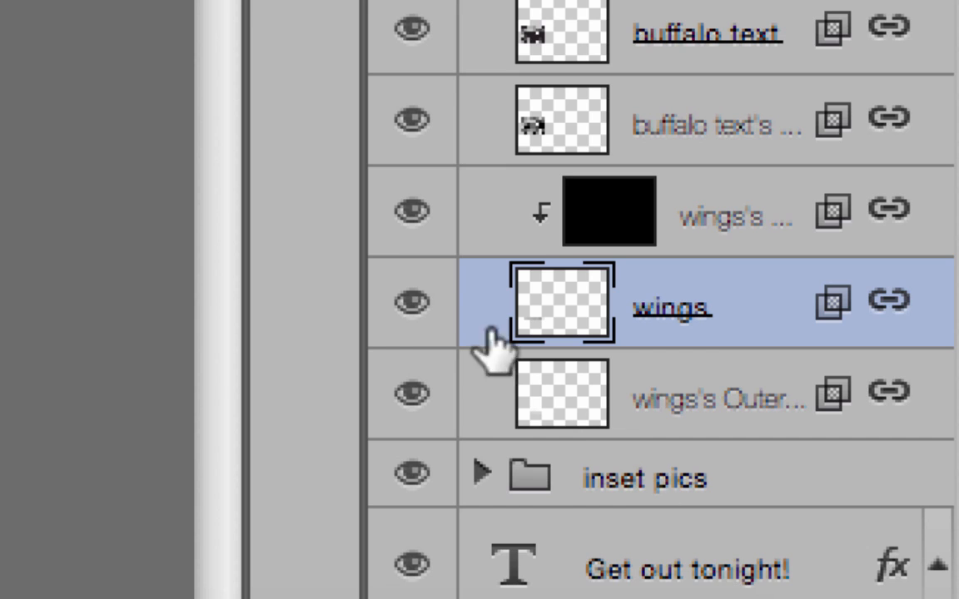
Step: Hide the wings Color Overlay, wings and buffalo text layers, leaving their separated glow and shadow layers on
left_click(409, 213)
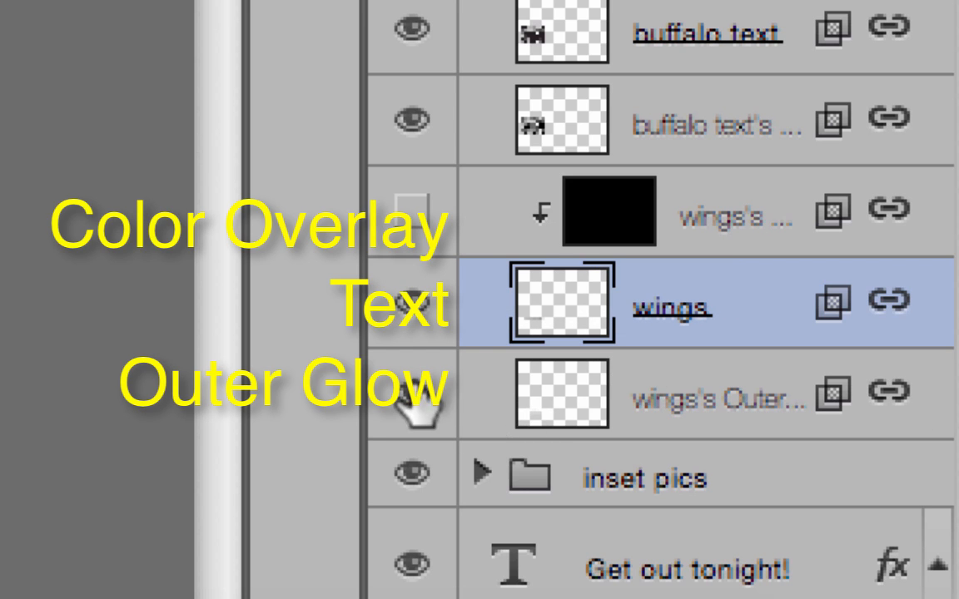
left_click(409, 306)
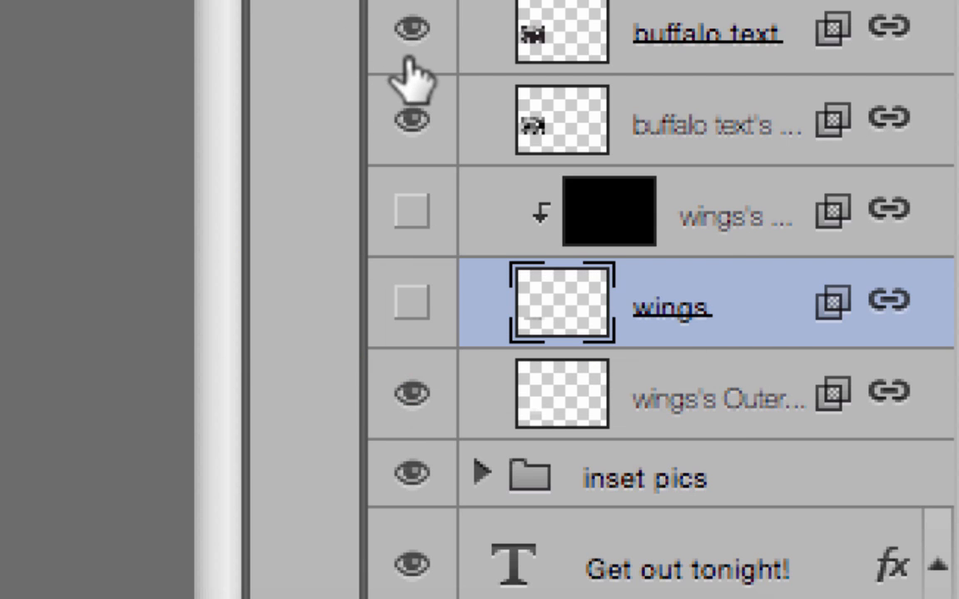
left_click(419, 35)
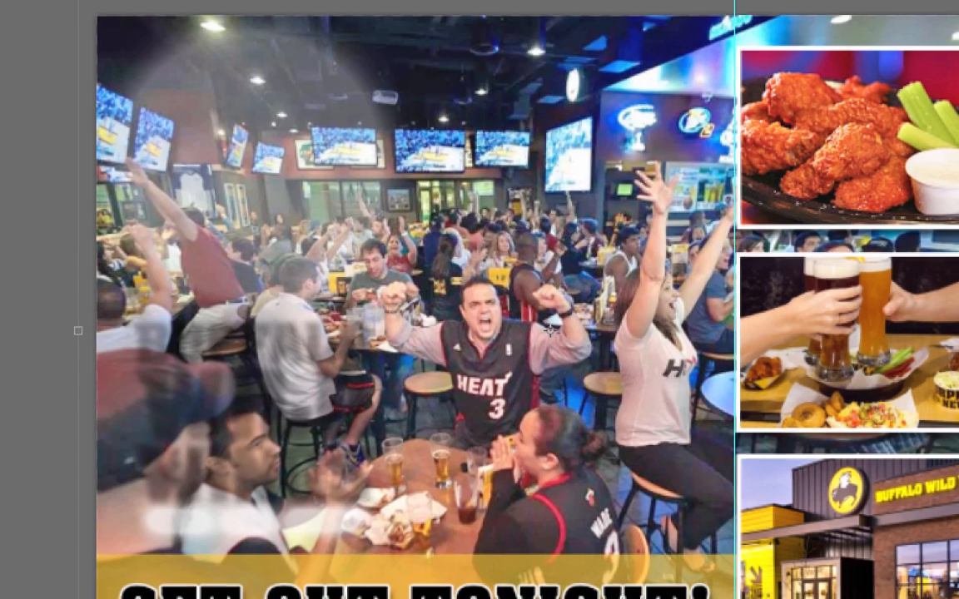
Step: Convert the Stroke and Drop Shadow effects of the "Get out tonight!" text layer into separate layers
left_click(578, 426)
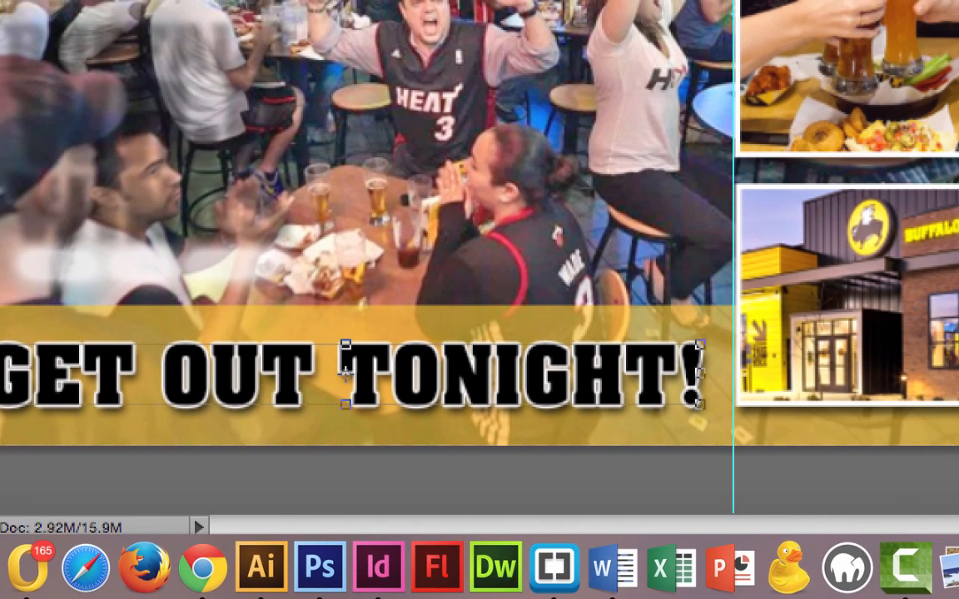
right_click(911, 381)
left_click(899, 451)
right_click(866, 443)
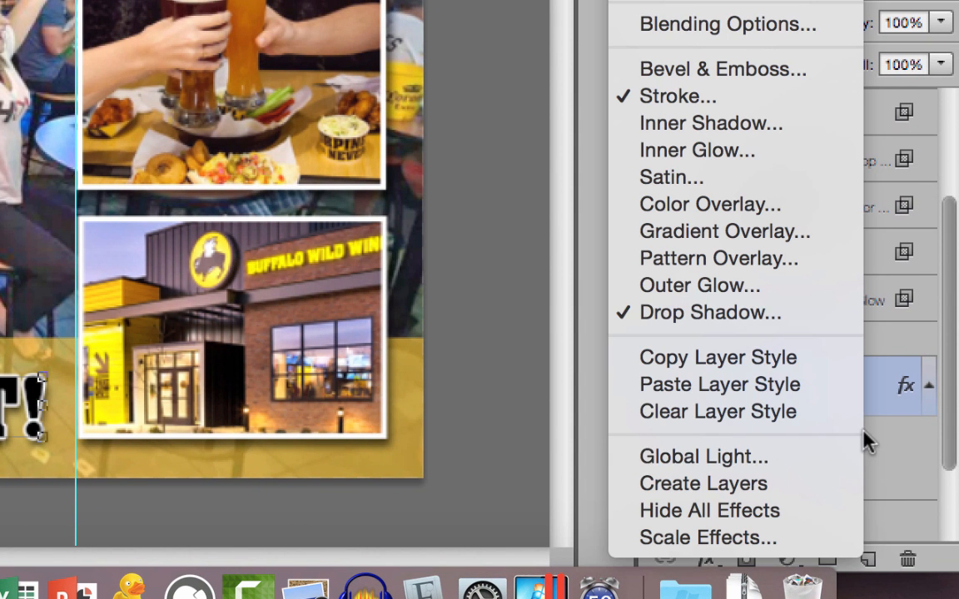
left_click(788, 486)
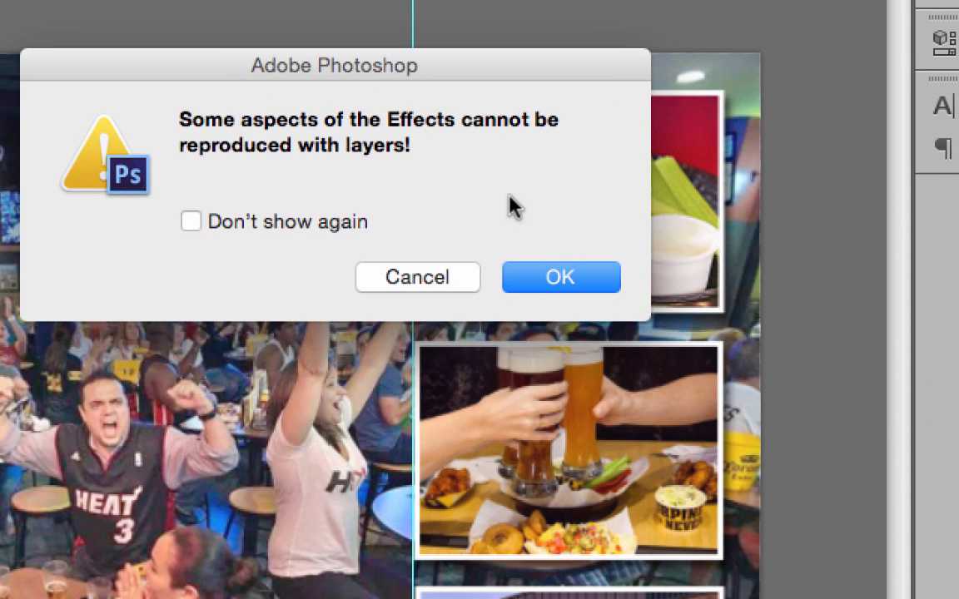
left_click(561, 282)
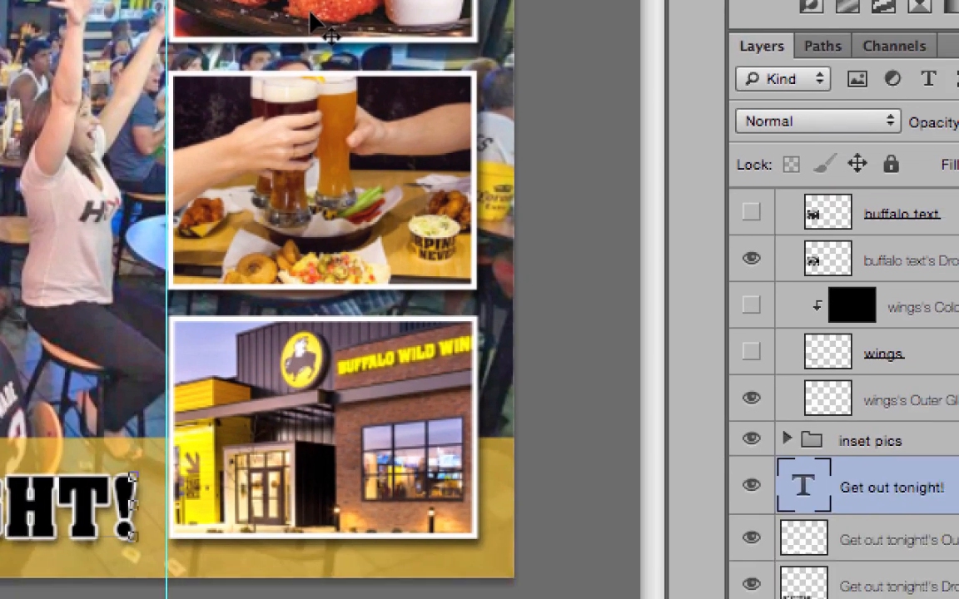
Step: Hide the "Get out tonight!" text layer and its Outer Stroke layer, leaving its Drop Shadow layer on
scroll(766, 391, "down", 3)
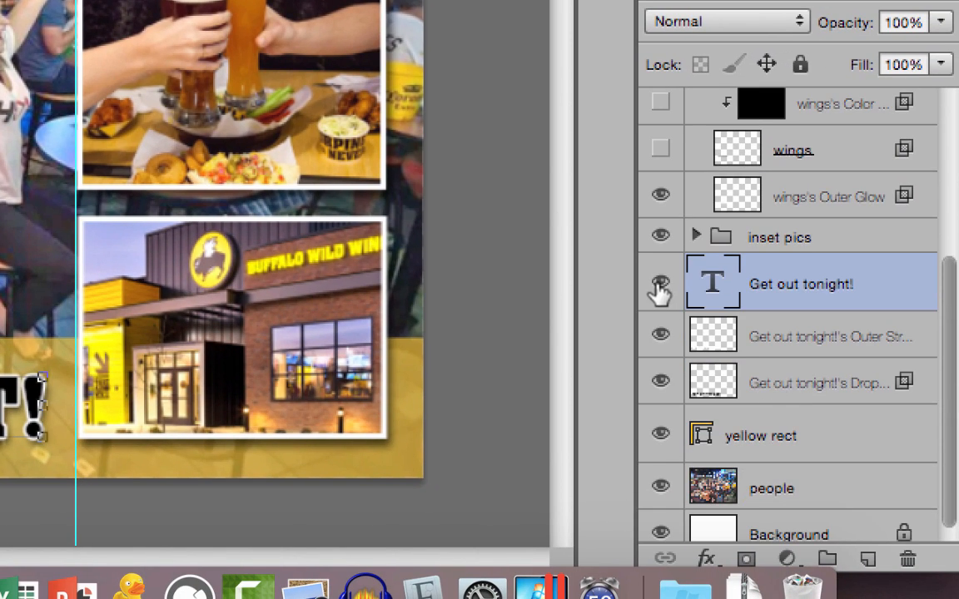
left_click(660, 284)
left_click(660, 284)
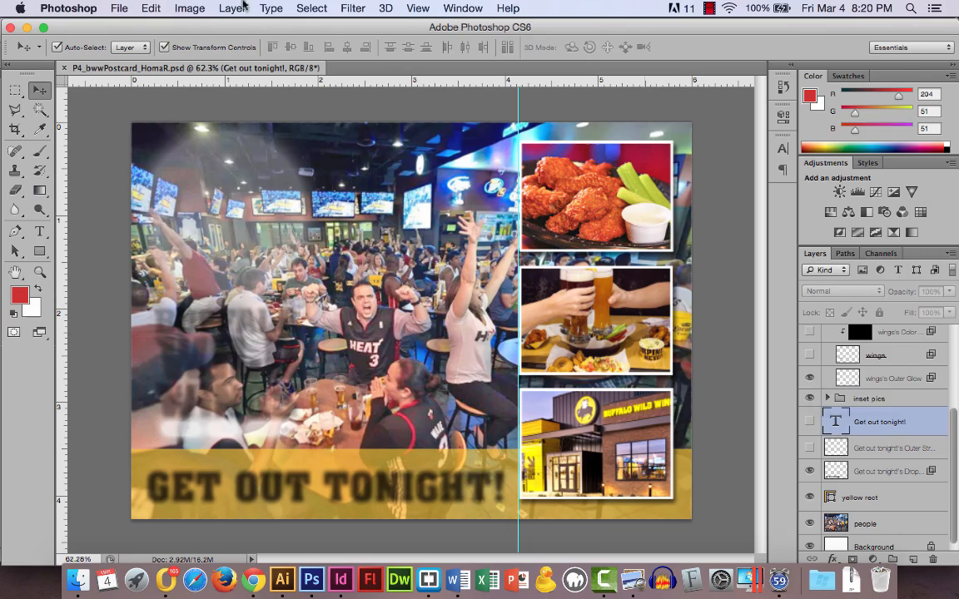
Step: Save the postcard as a TIFF without layers in the P4_wwPostcard folder, with interleaved pixel order and IBM PC byte order
left_click(121, 8)
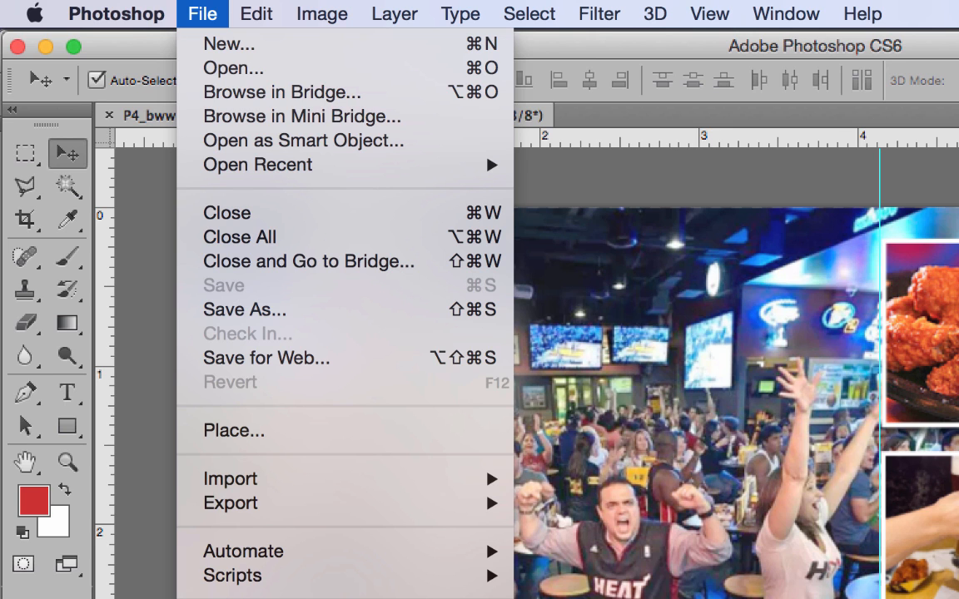
key("Escape")
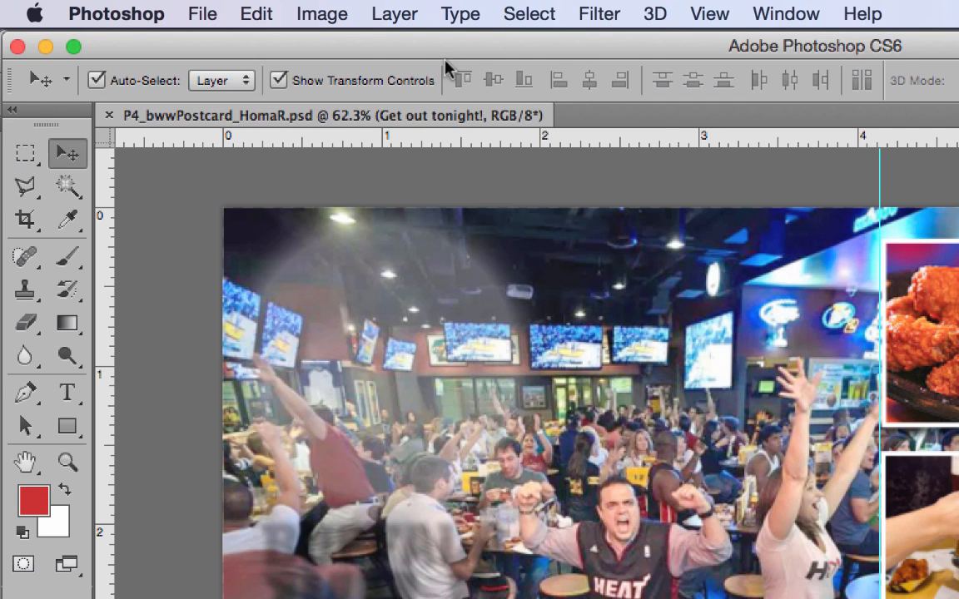
left_click(202, 14)
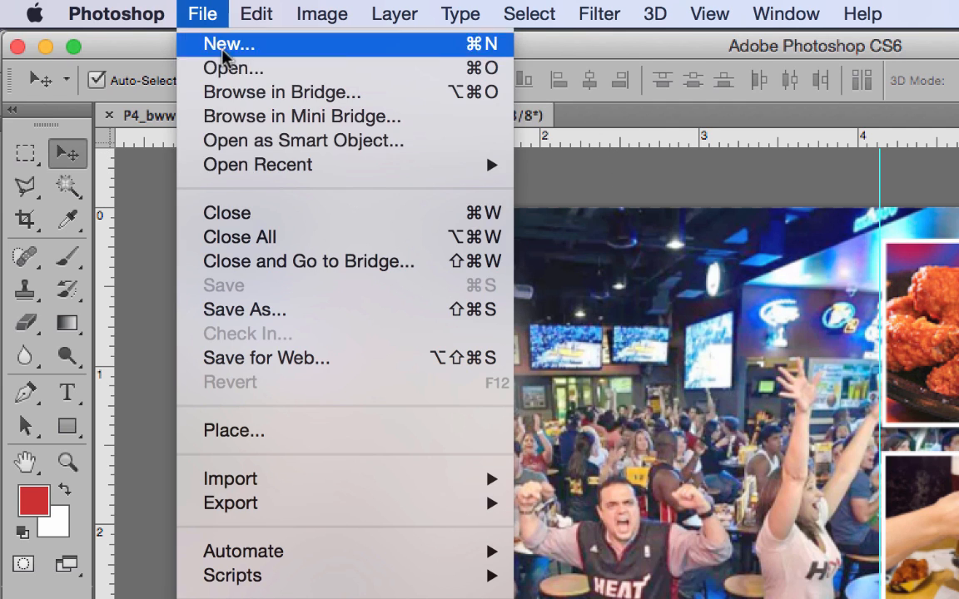
left_click(258, 310)
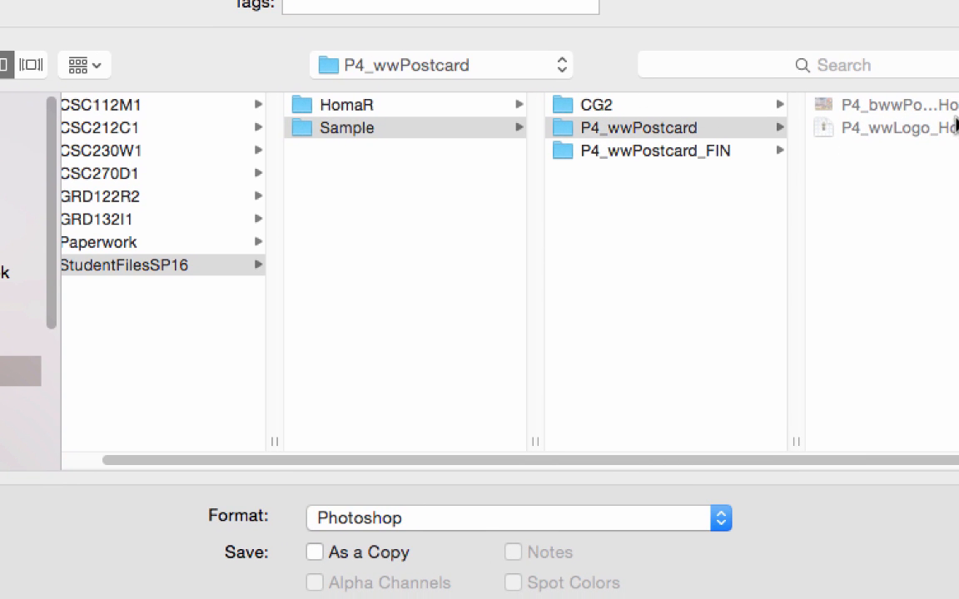
left_click(597, 519)
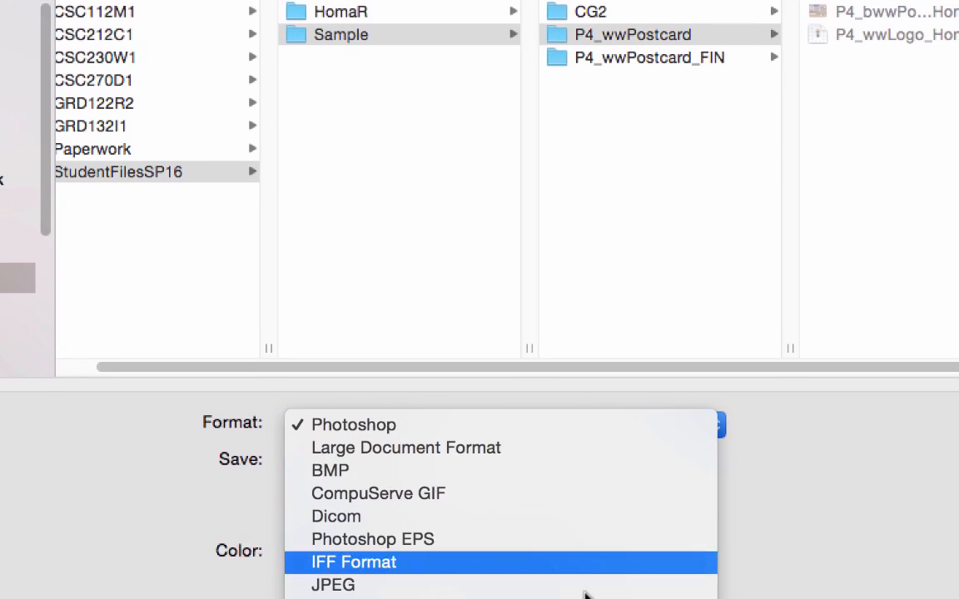
left_click(564, 598)
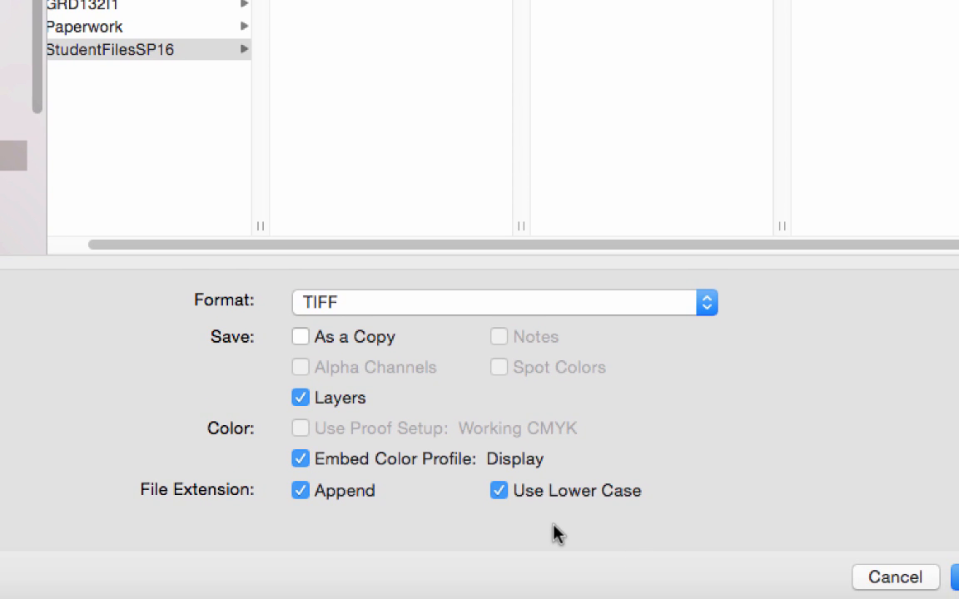
left_click(300, 398)
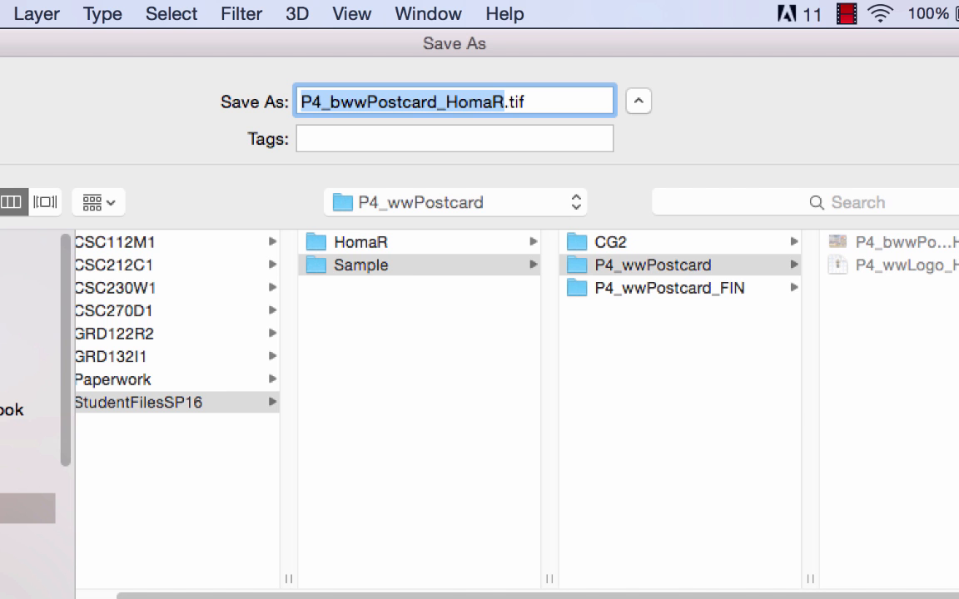
key("Return")
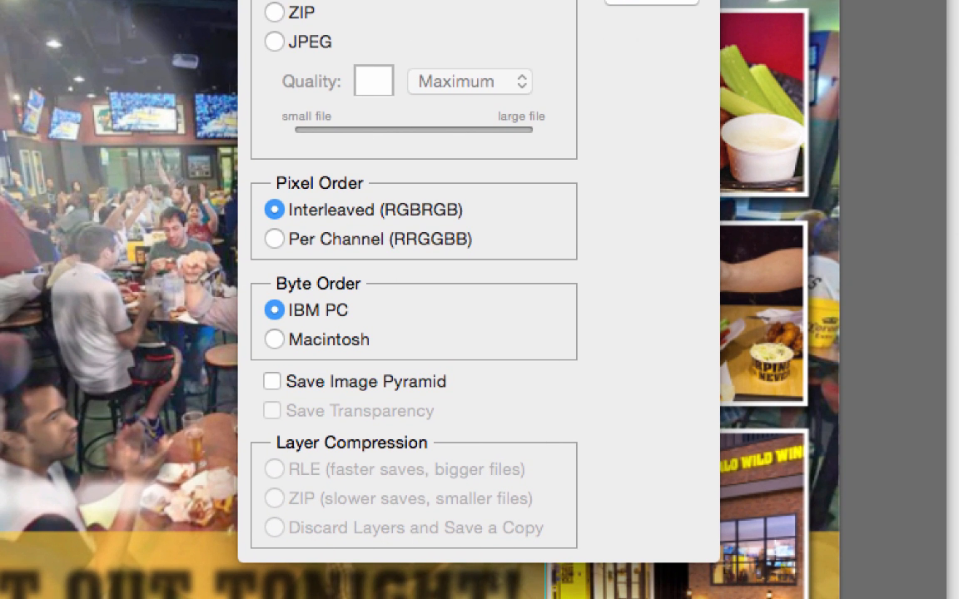
left_click(632, 3)
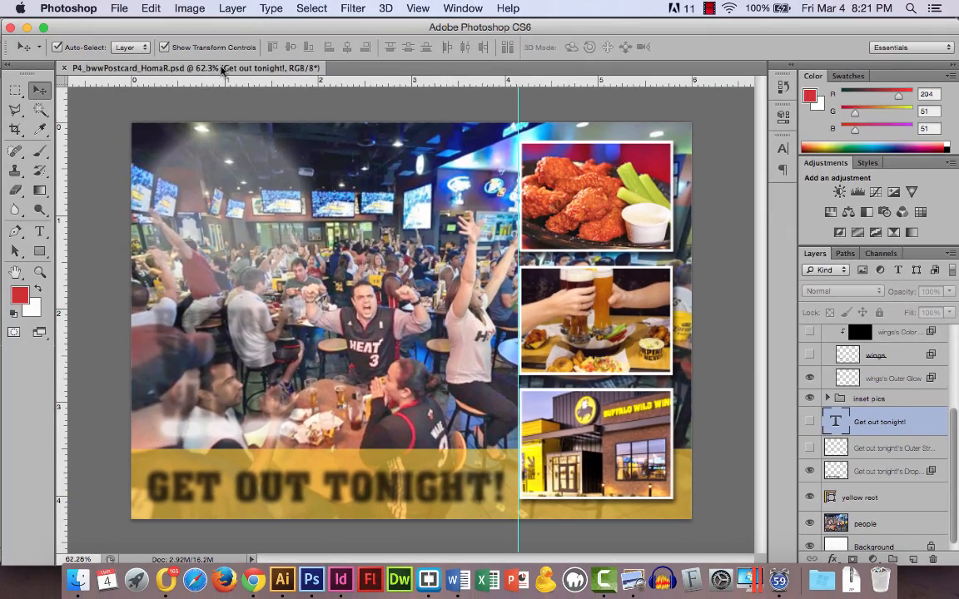
Step: Open the flattened postcard TIFF from the P4_wwPostcard folder
left_click(119, 8)
mouse_move(122, 97)
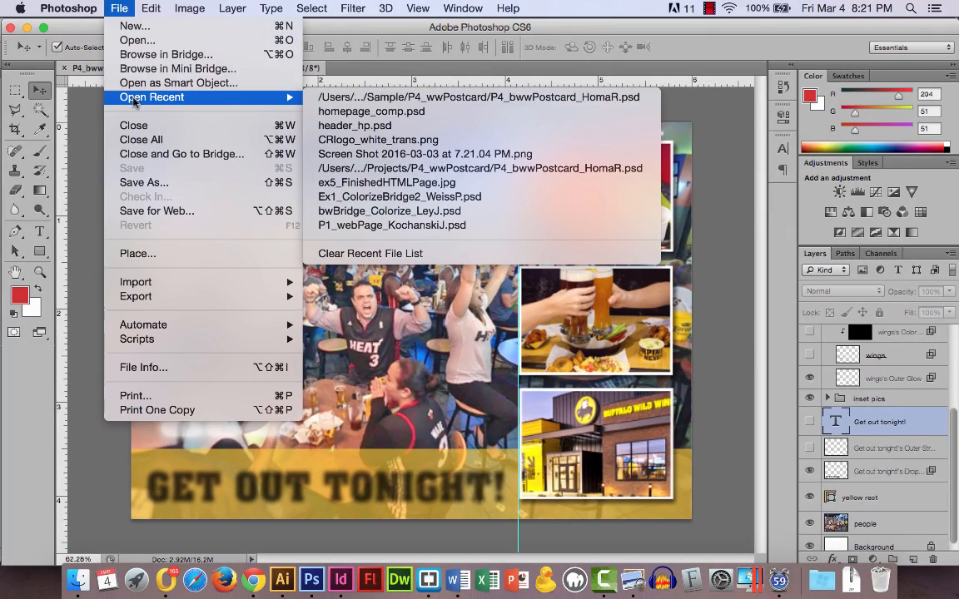
left_click(199, 43)
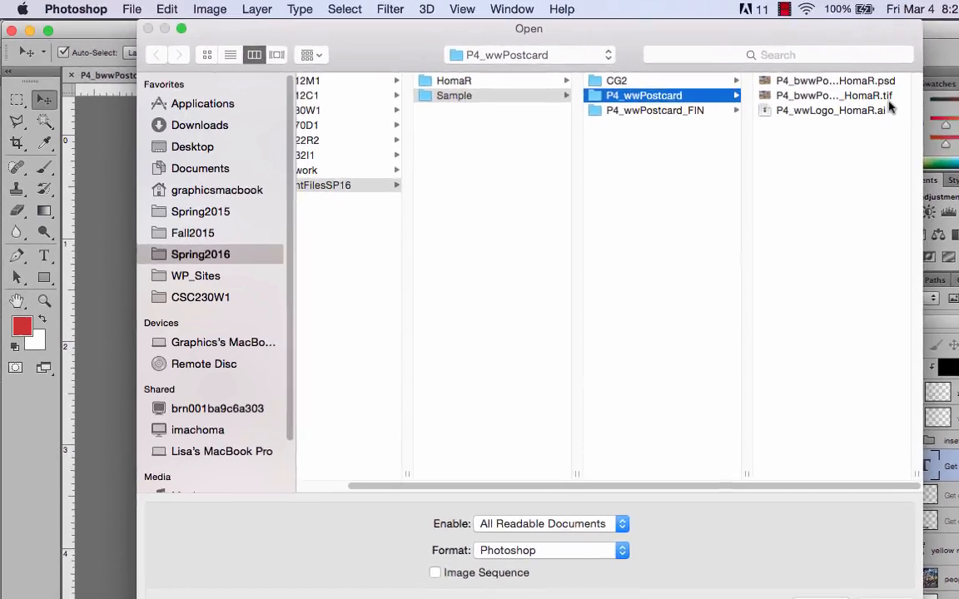
left_click(803, 89)
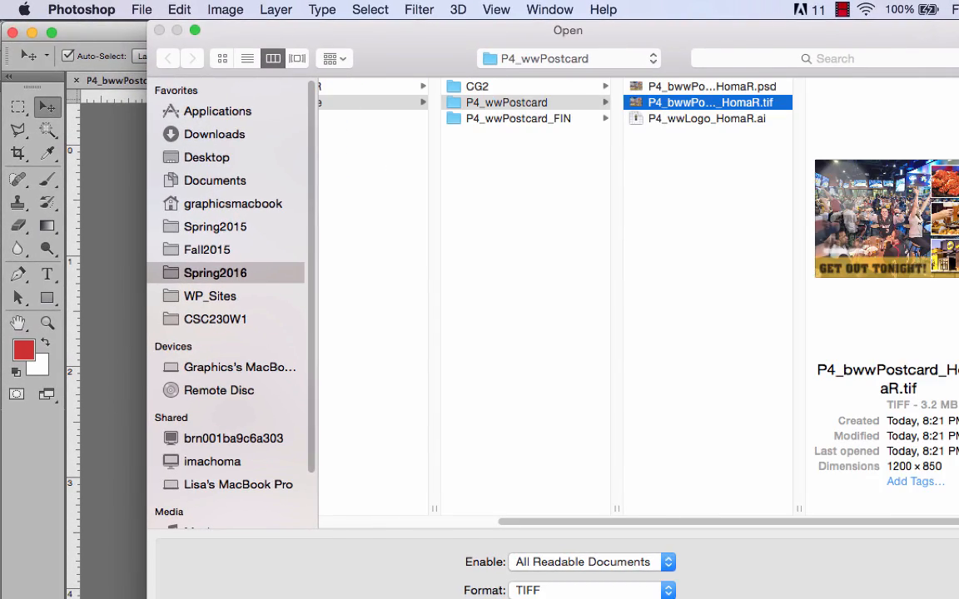
key("Return")
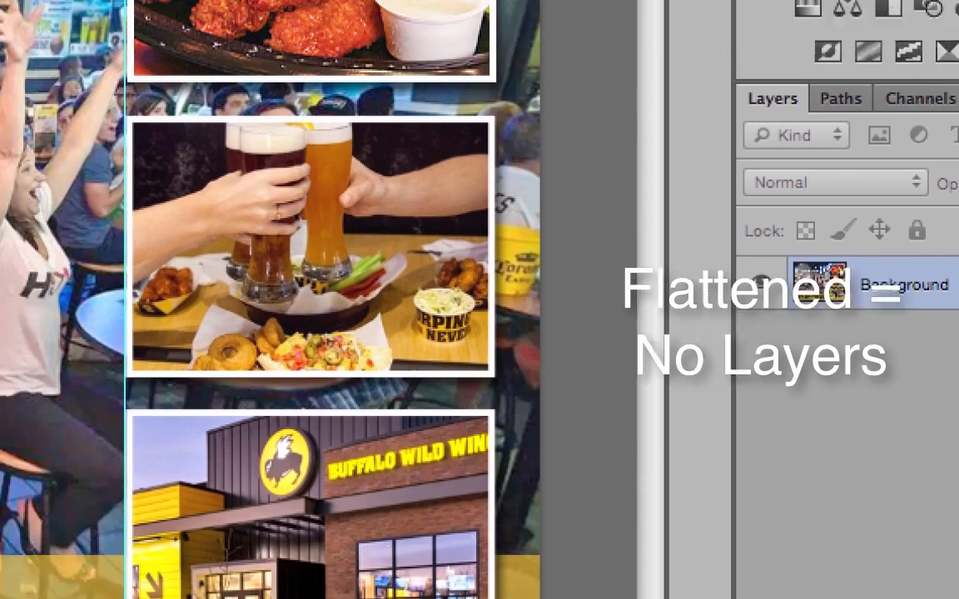
Step: Convert the postcard TIFF to CMYK color mode, accepting the U.S. Web Coated (SWOP) v2 profile
left_click(192, 19)
mouse_move(221, 61)
left_click(626, 229)
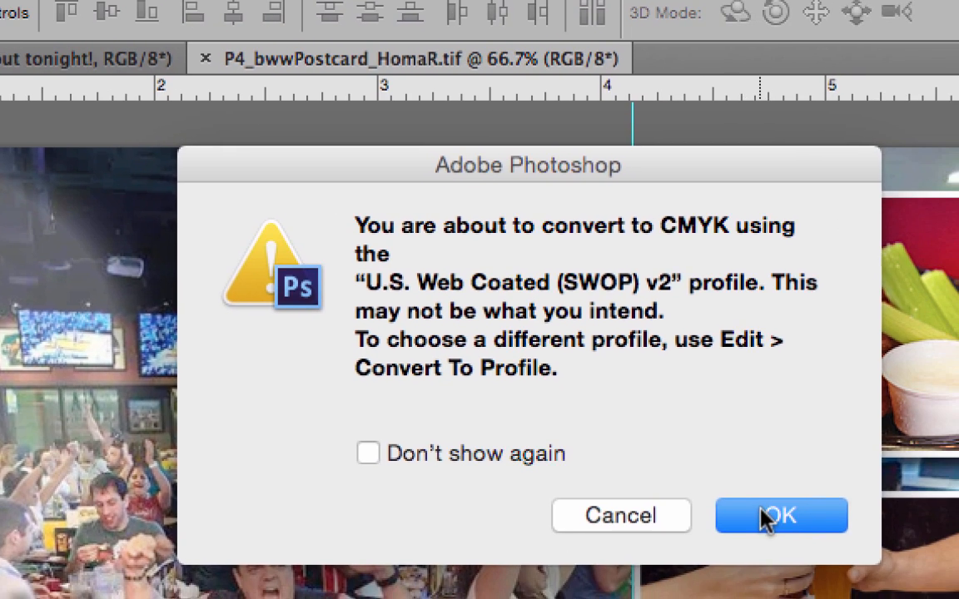
left_click(958, 545)
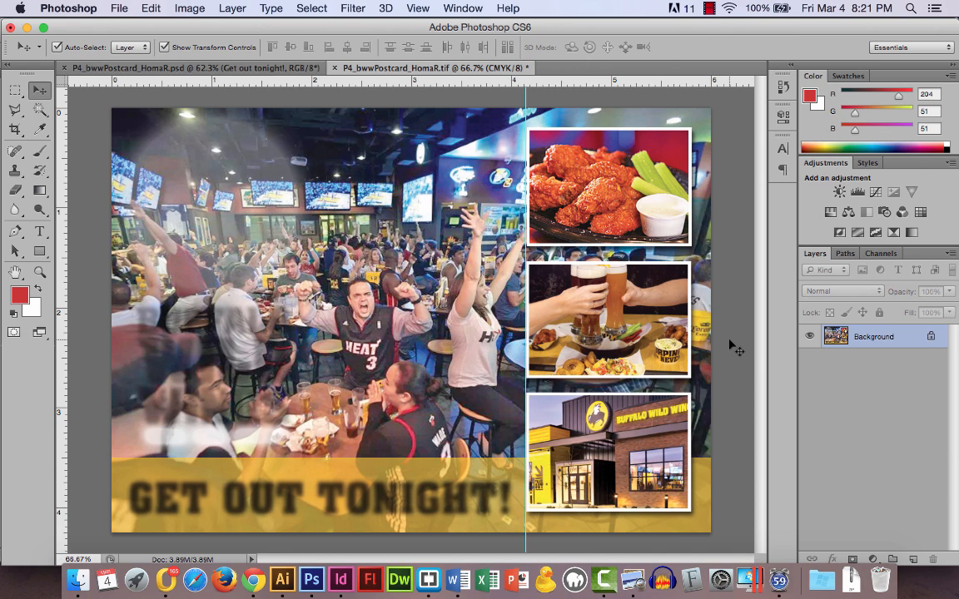
Step: Close the postcard TIFF with its changes saved, and close the layered postcard PSD
left_click(336, 70)
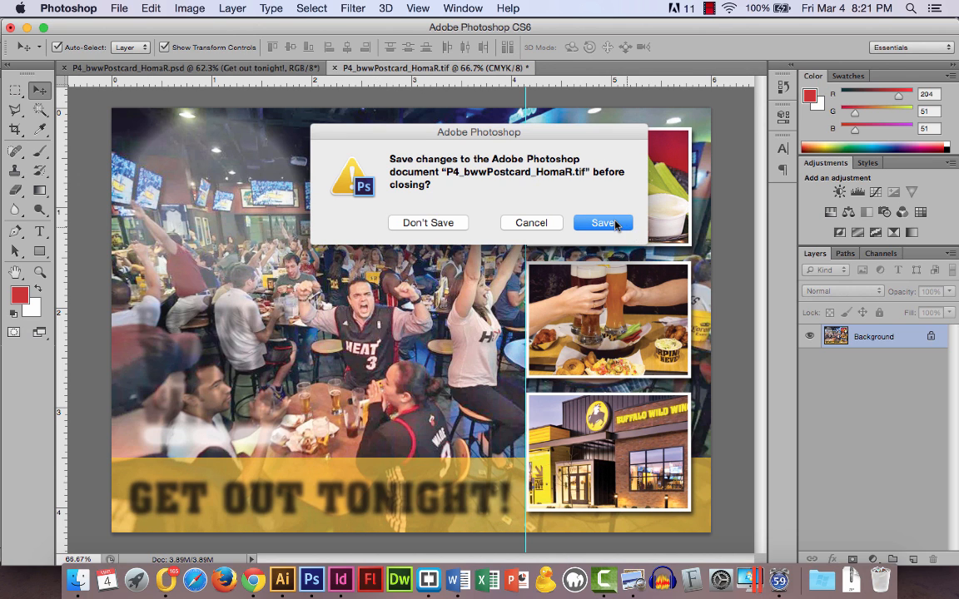
left_click(603, 223)
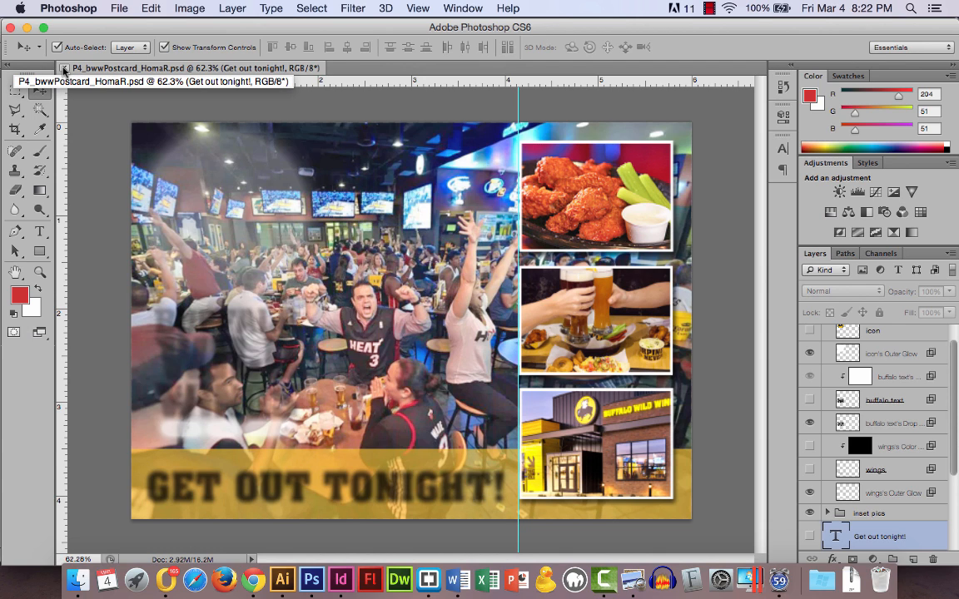
left_click(64, 68)
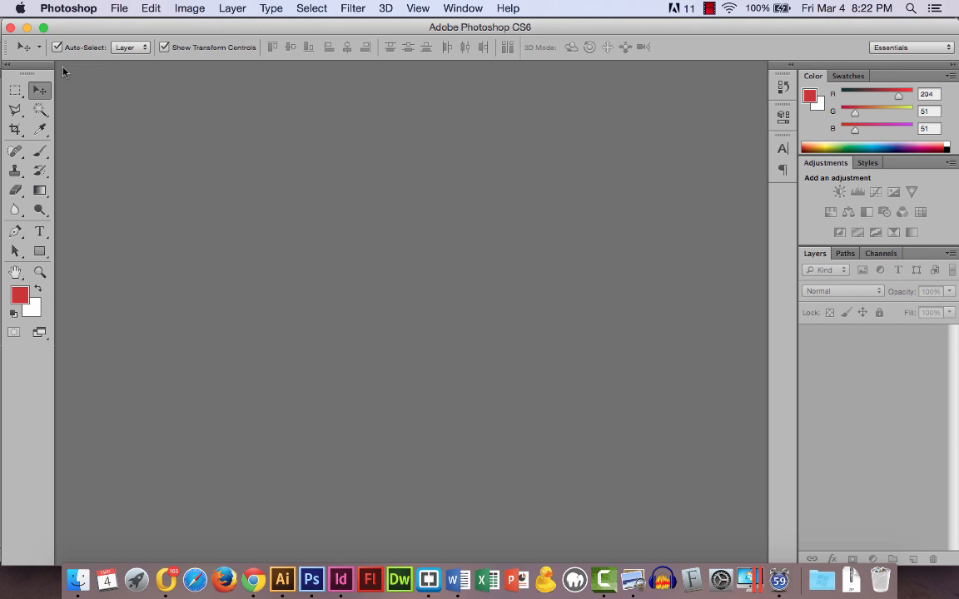